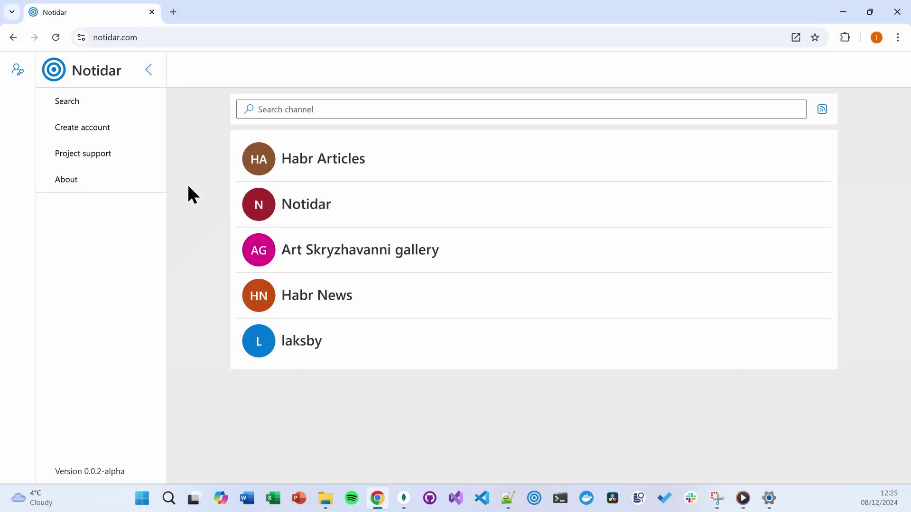
Look through the posts of the Art Skryzhavanni gallery channel and return to the channel list
click(265, 256)
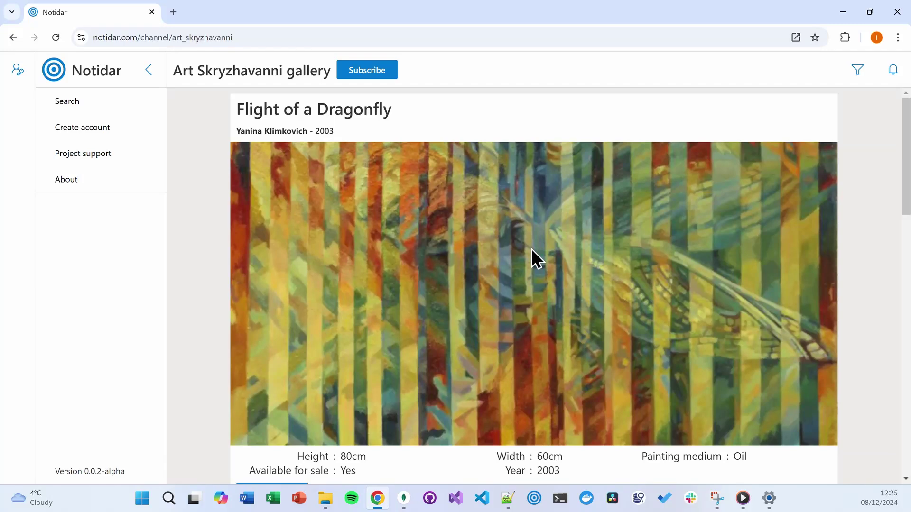
drag(905, 132, 896, 314)
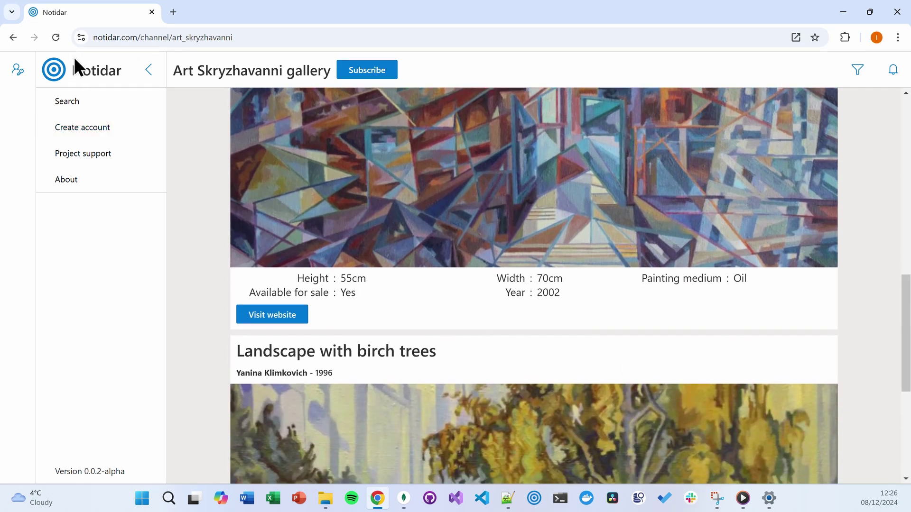
click(75, 76)
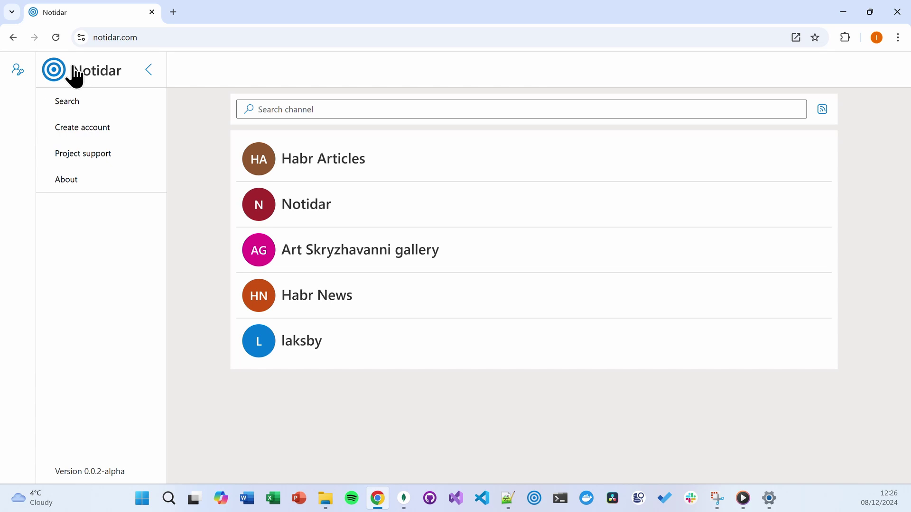
Sign in with the Google social account and open the form for creating a channel
click(18, 71)
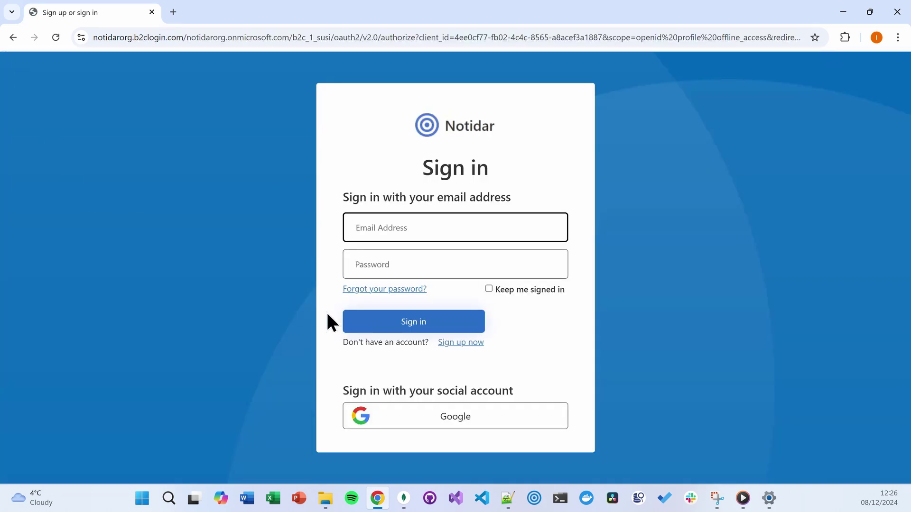
click(402, 418)
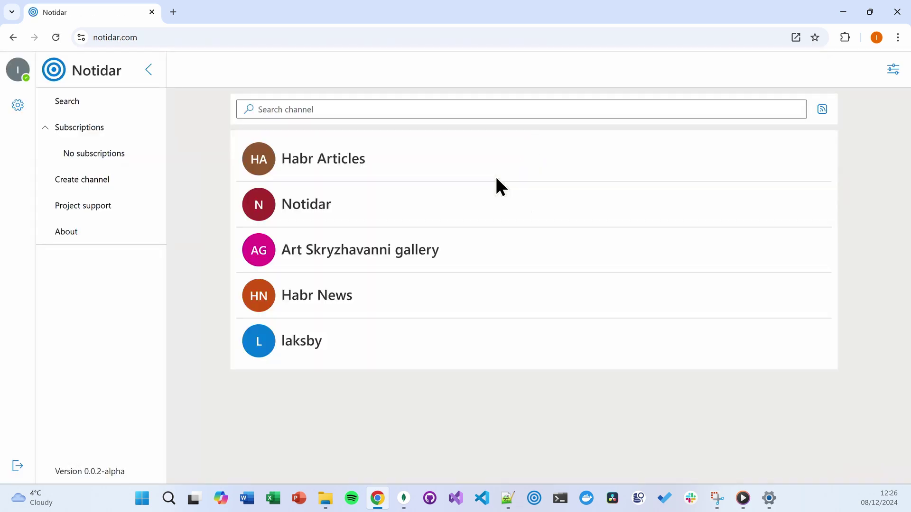
click(102, 182)
Create the channel real_estate_demo titled "NDemo properties" with description "Real estate demo channel that demonstrates Notidar functionality"
click(280, 143)
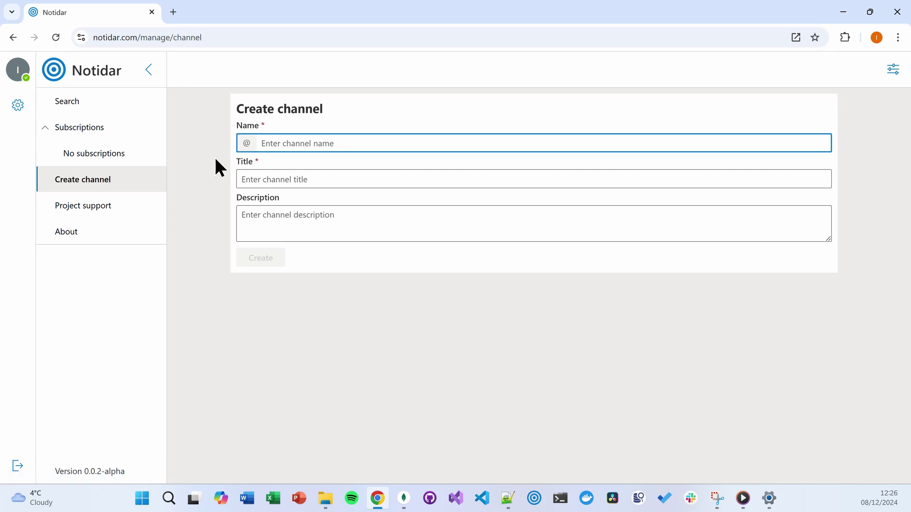
text(real_estate_demo)
key(Tab)
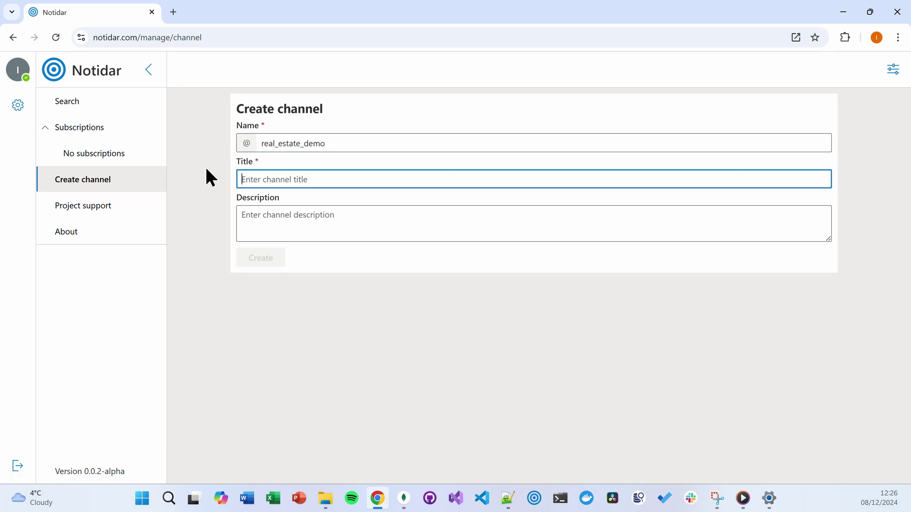
text(NDemo properties)
click(246, 226)
text(Real estate demo channel that demonstrates Notidar functionality)
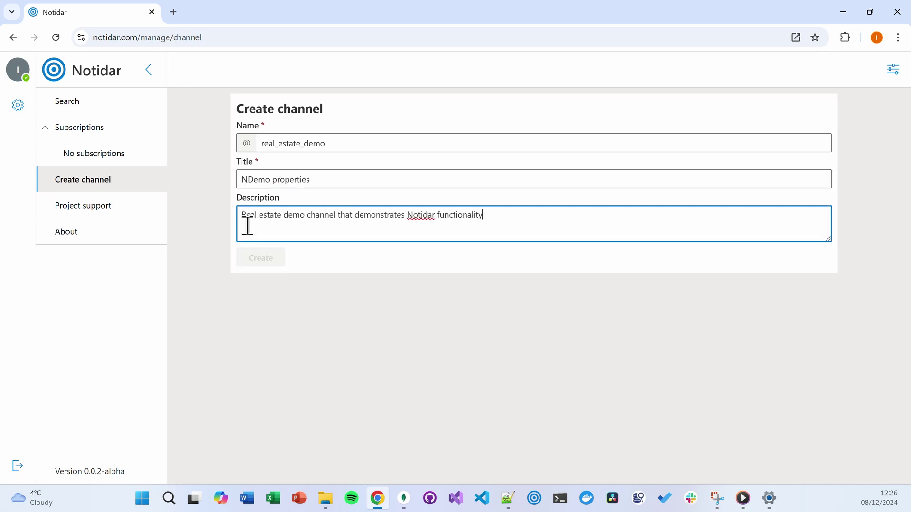
click(259, 258)
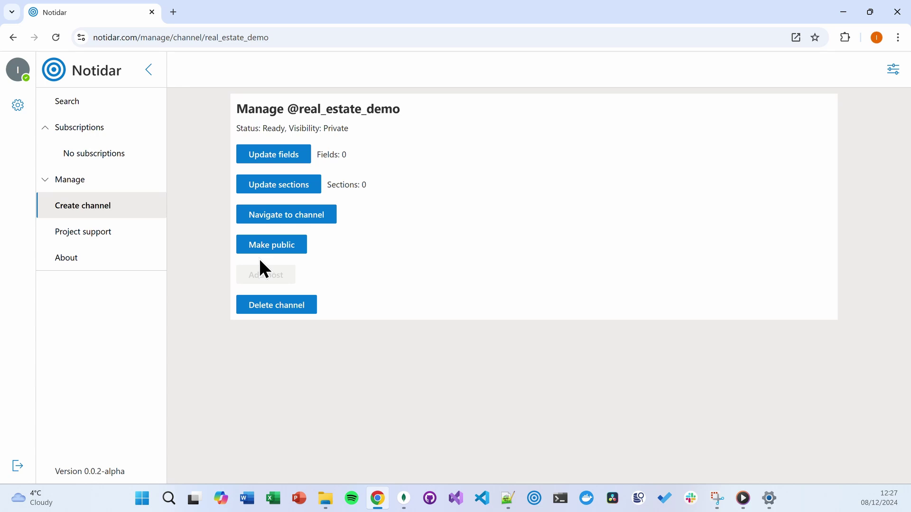
Open the field editor of the NDemo properties channel and add a Money (Preview) field named cost
click(157, 184)
click(95, 218)
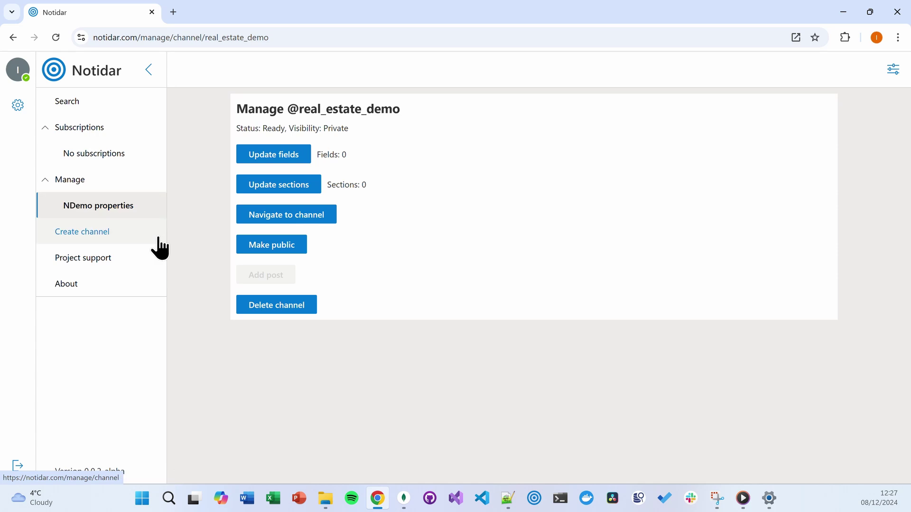
click(254, 162)
click(243, 207)
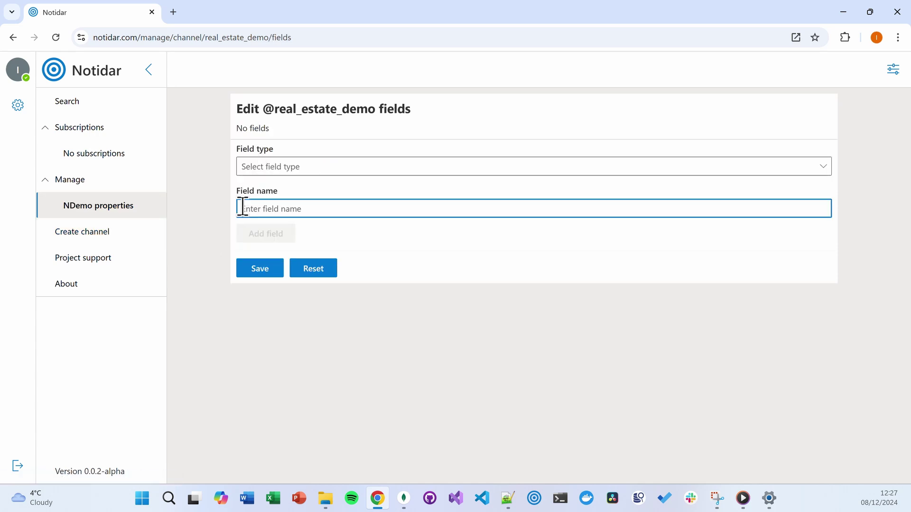
text(cost)
click(256, 170)
click(260, 228)
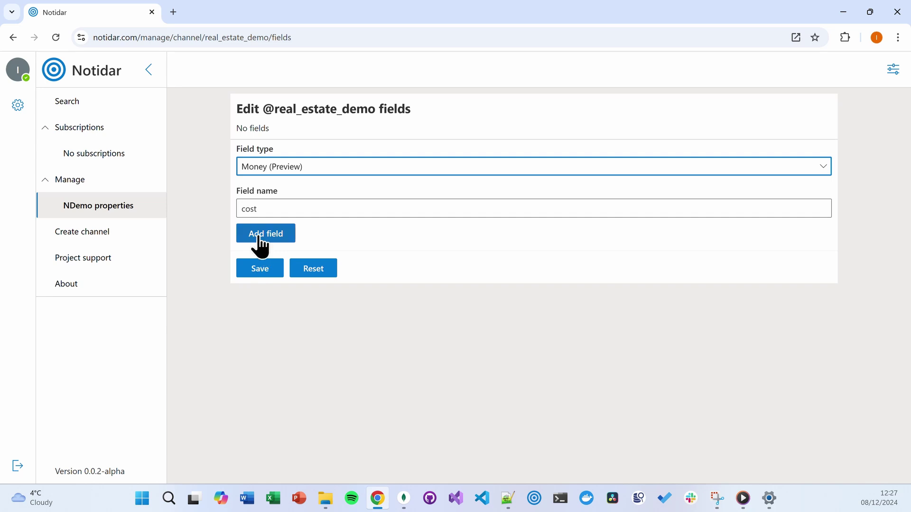
click(260, 238)
Give the cost field the display name Cost, set its currency to USD and make it searchable
click(260, 162)
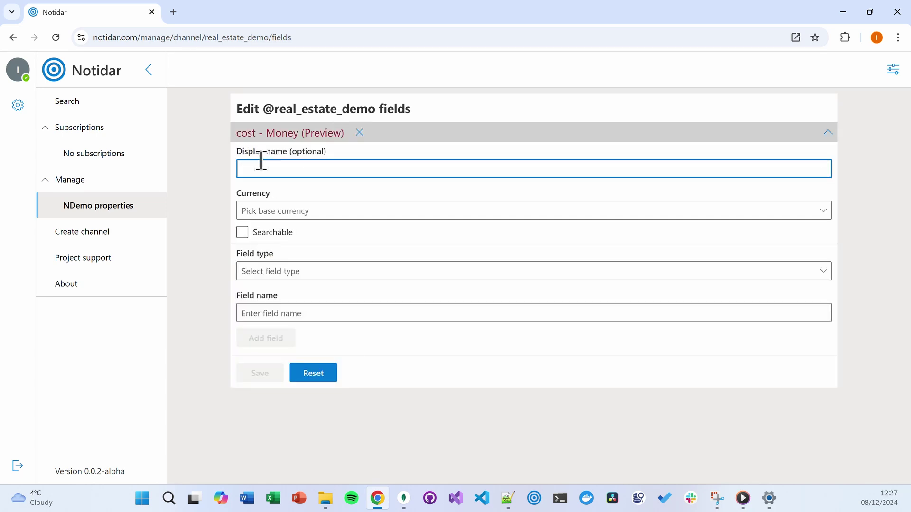
text(Cost)
key(Tab)
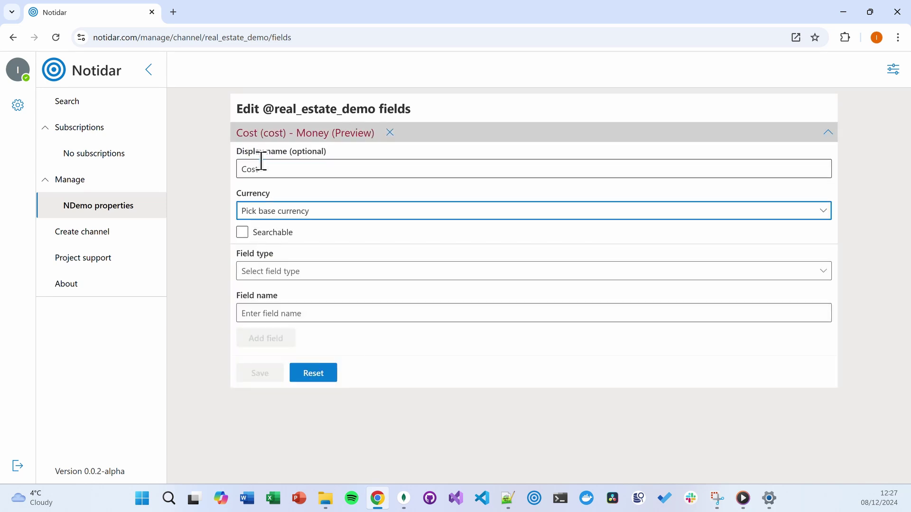
click(265, 216)
click(265, 232)
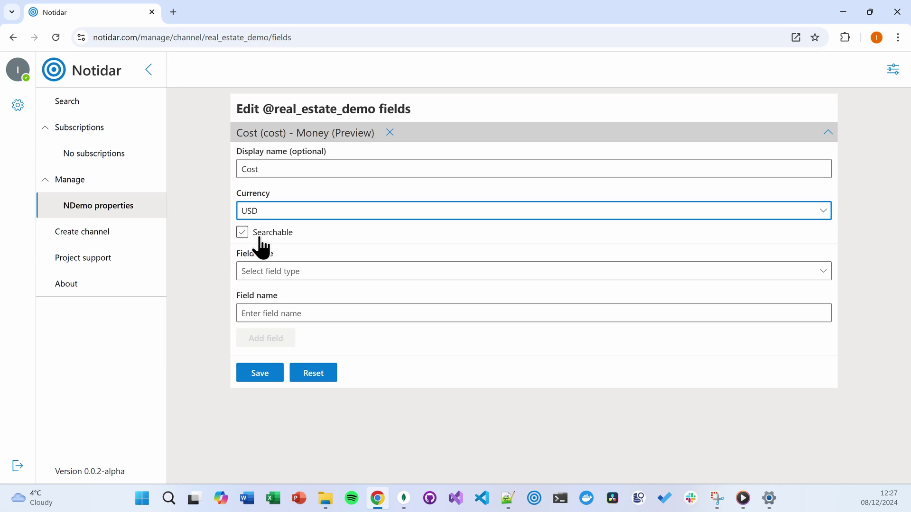
click(260, 237)
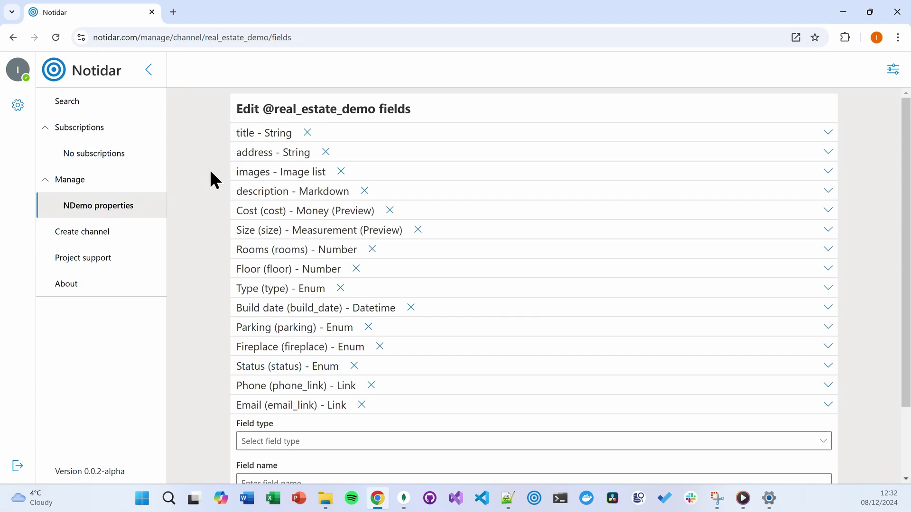
Save the channel's complete list of fields and open its section editor
scroll(206, 207, down, 2)
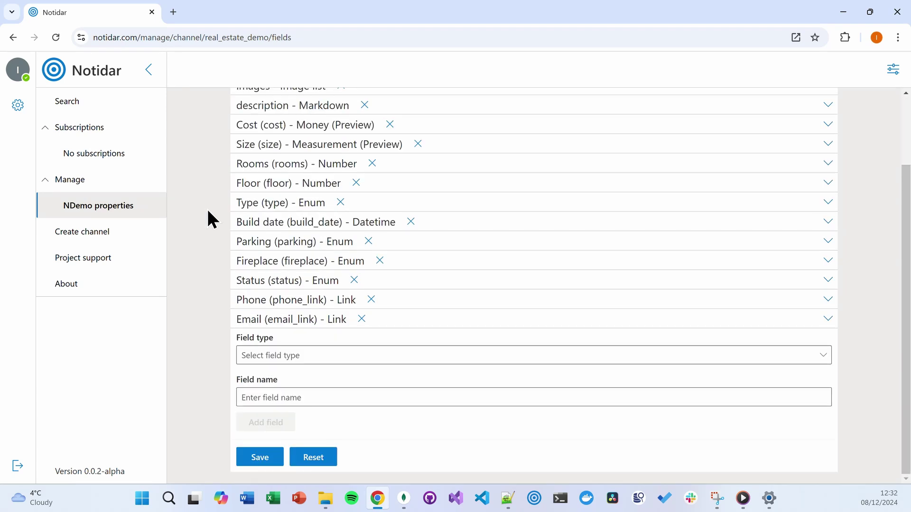
click(260, 458)
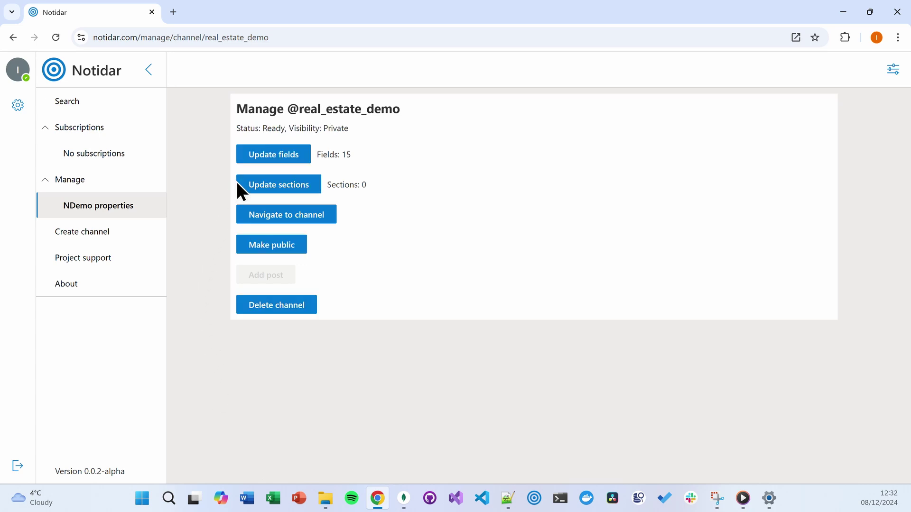
click(240, 189)
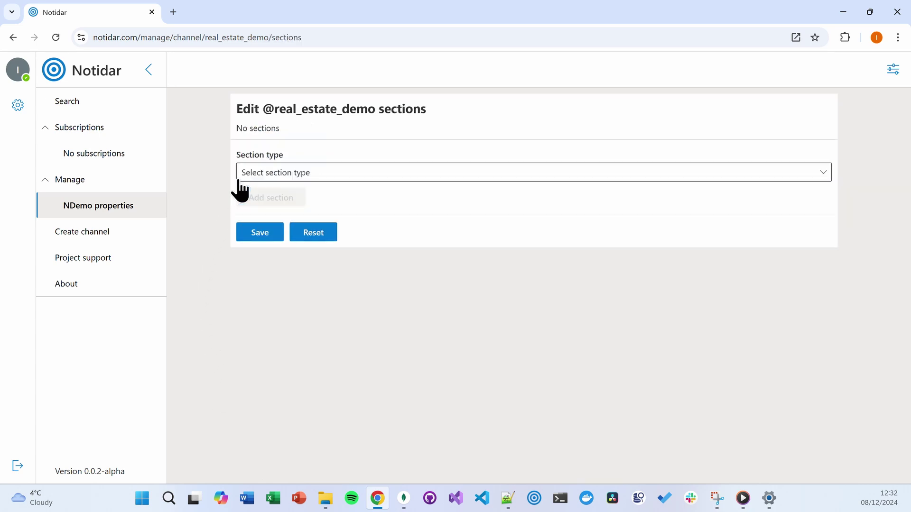
Add a Title section with title as its title field and address as its subtitle field, and save the channel's sections
click(242, 178)
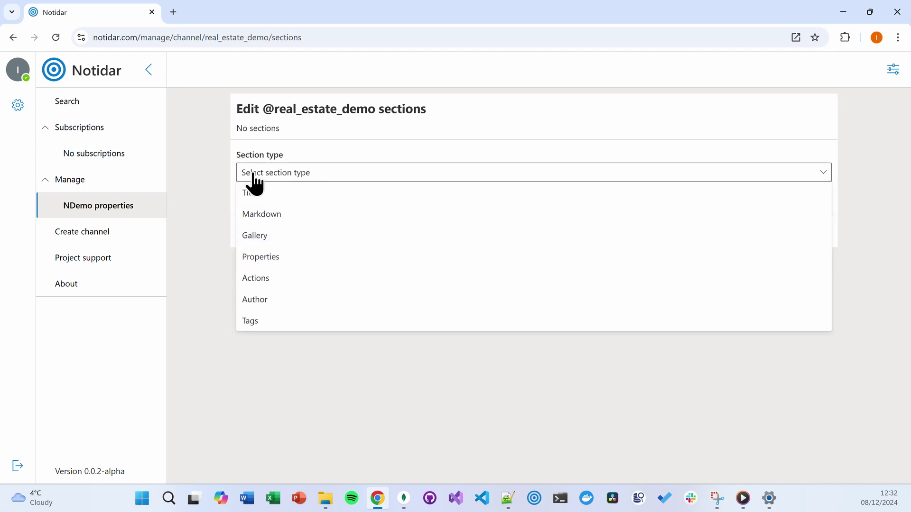
click(368, 200)
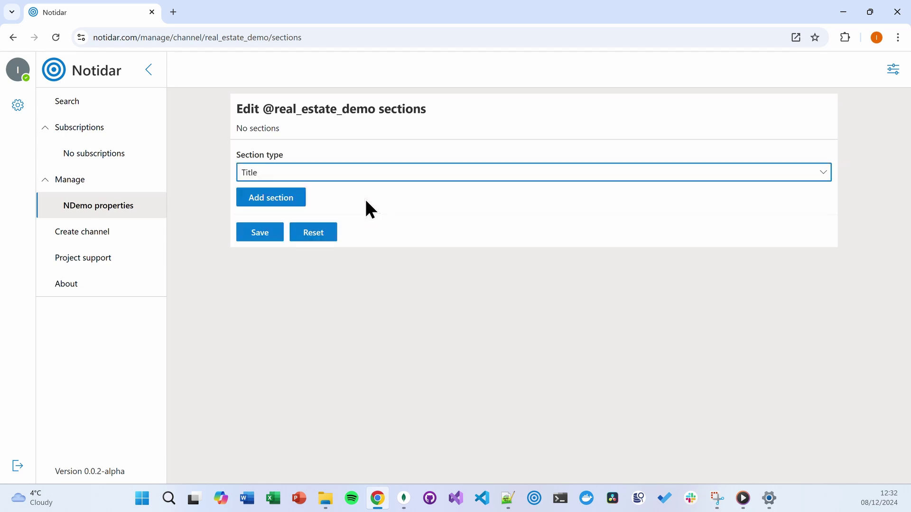
click(294, 198)
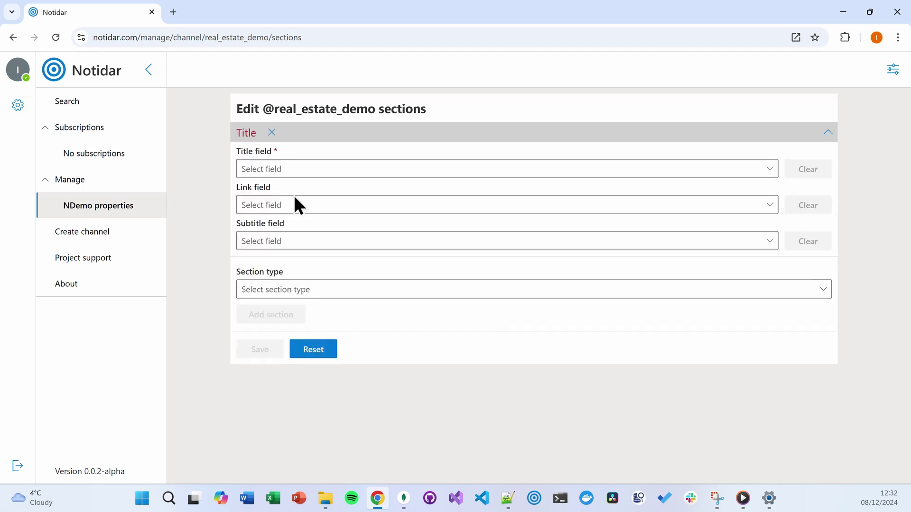
click(300, 172)
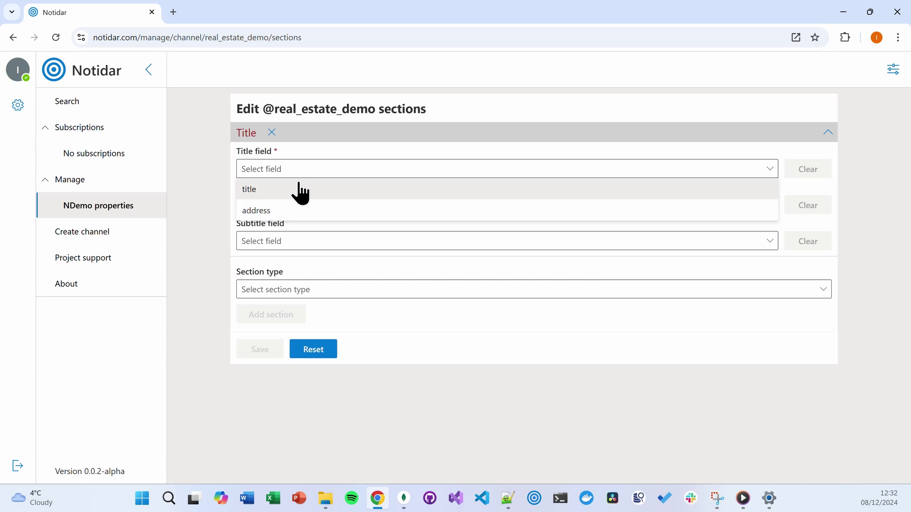
click(299, 187)
click(266, 246)
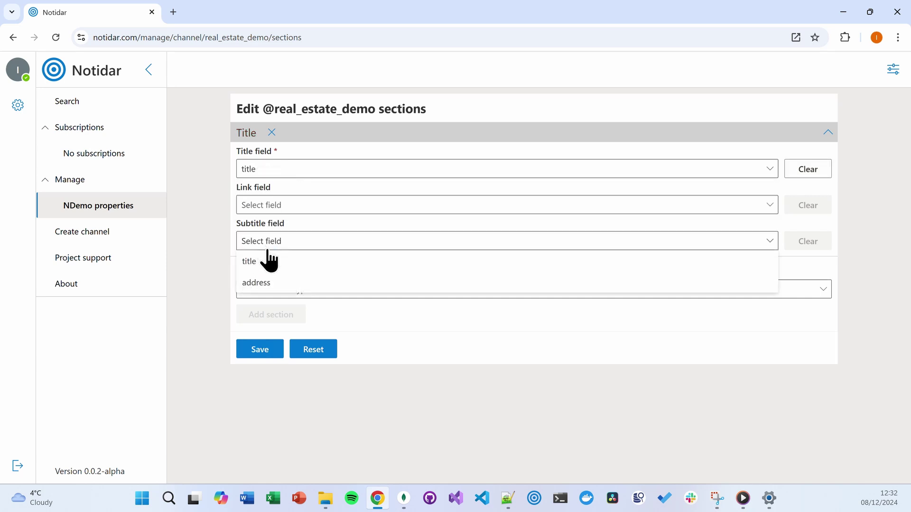
click(279, 283)
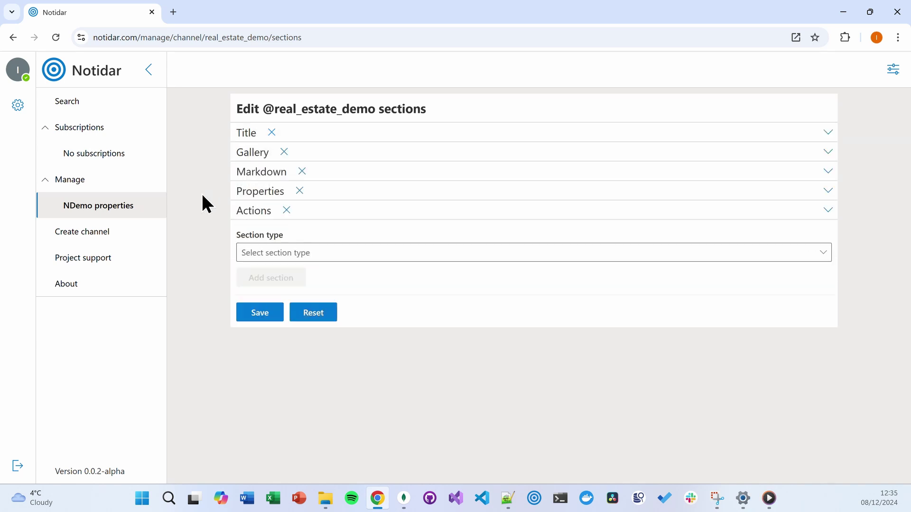
click(242, 314)
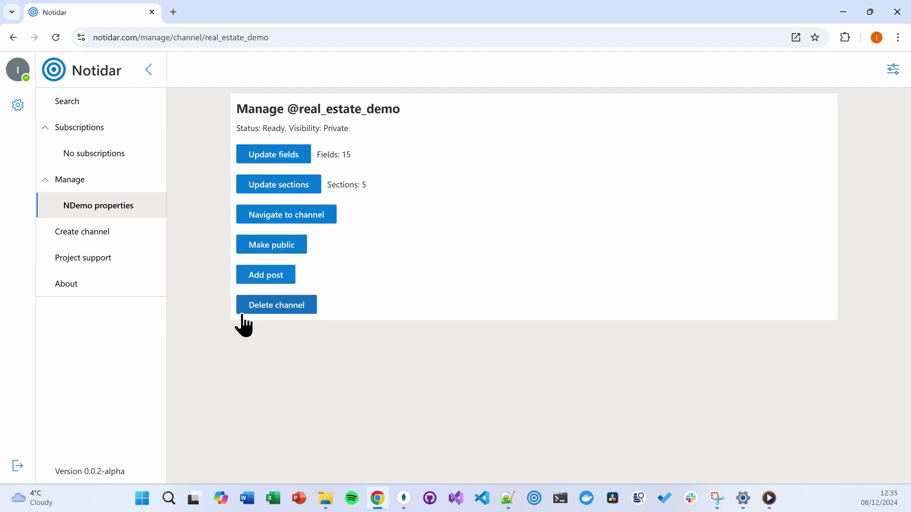
Add a "Stunning house" post to the channel with its images and property details, and save it
click(265, 276)
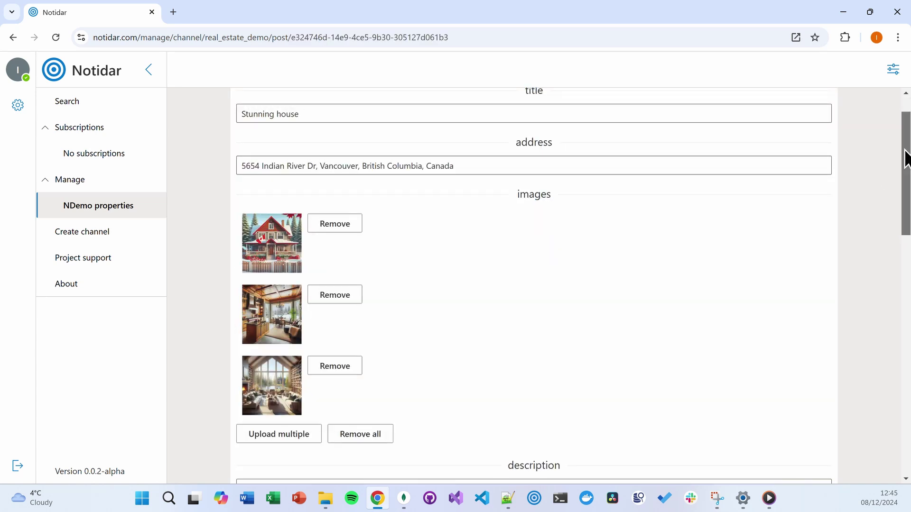
drag(906, 165, 888, 403)
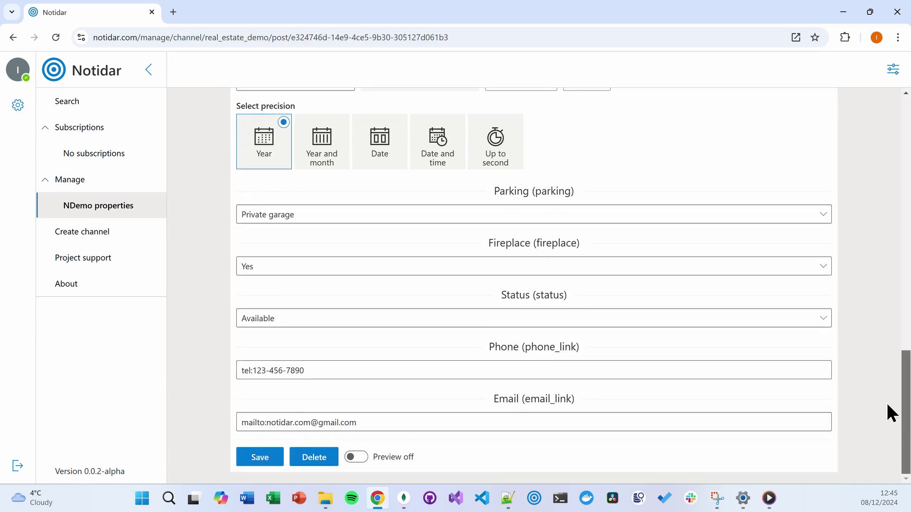
click(250, 461)
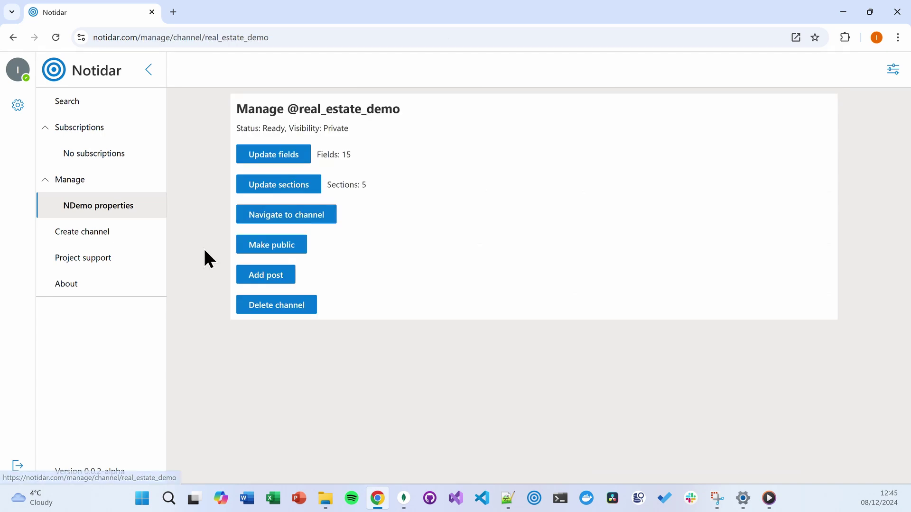
View the published channel, browse the Stunning house gallery images and look through the following property posts
click(249, 216)
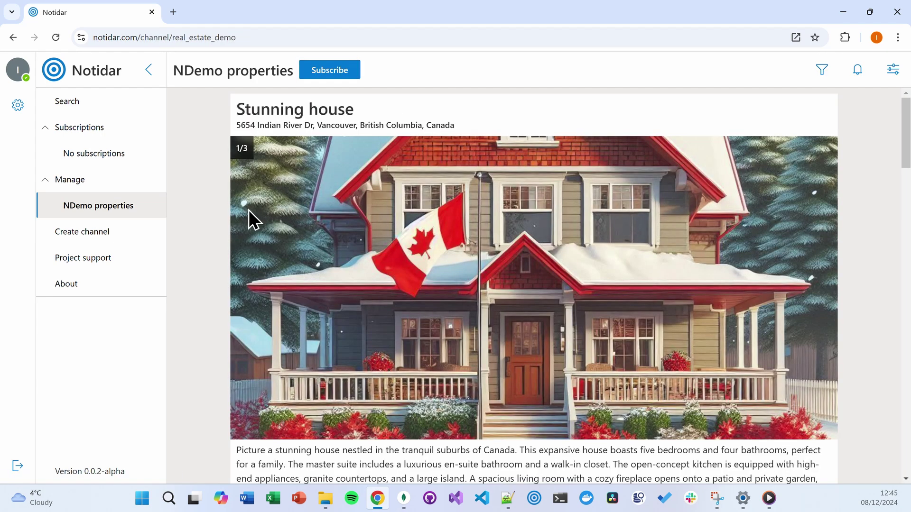
click(446, 223)
click(892, 282)
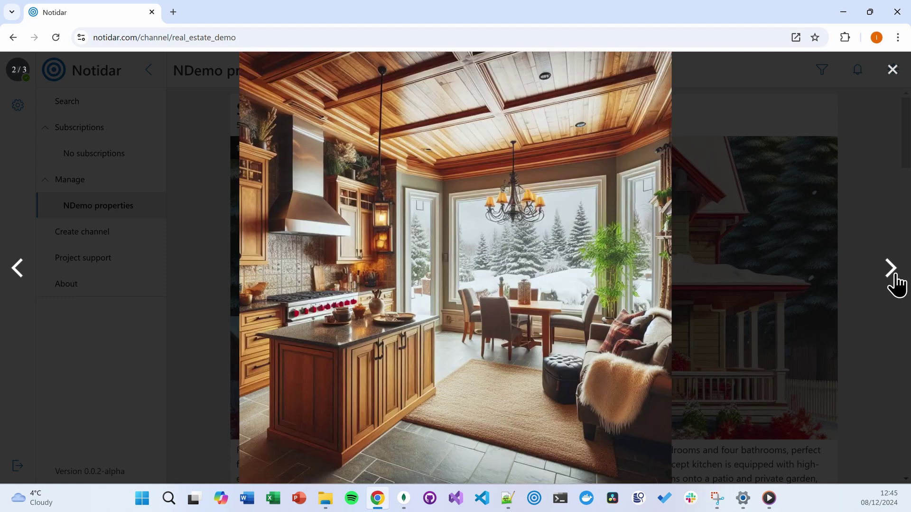
click(892, 282)
click(893, 70)
drag(904, 137, 902, 240)
scroll(878, 190, down, 2)
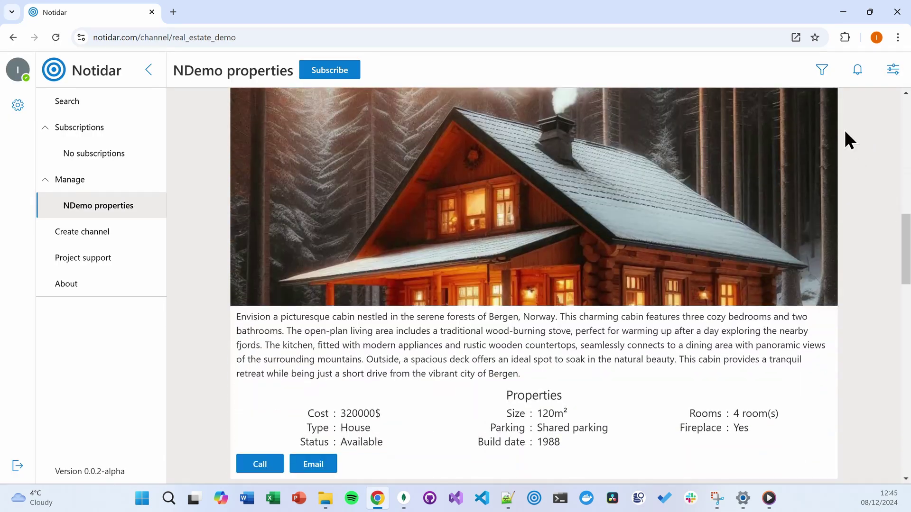
Filter the channel's posts by the property type Flat
click(822, 69)
click(764, 265)
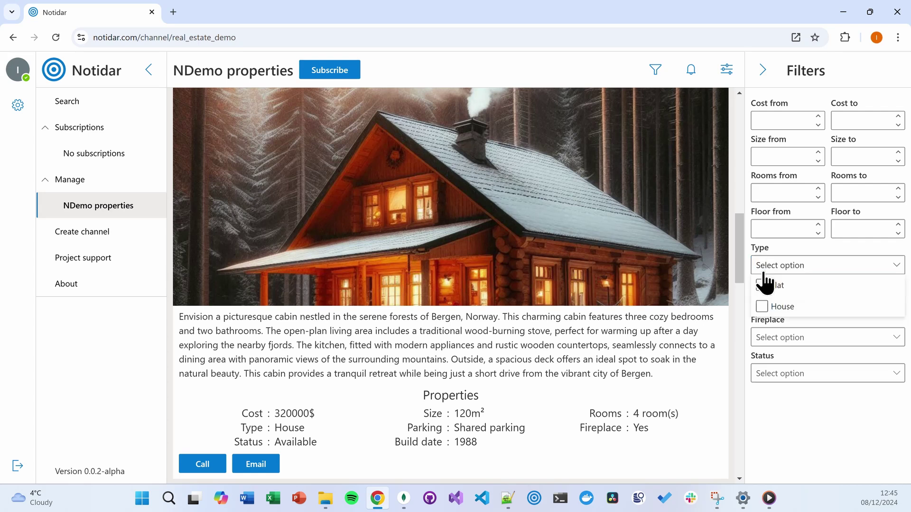
click(765, 286)
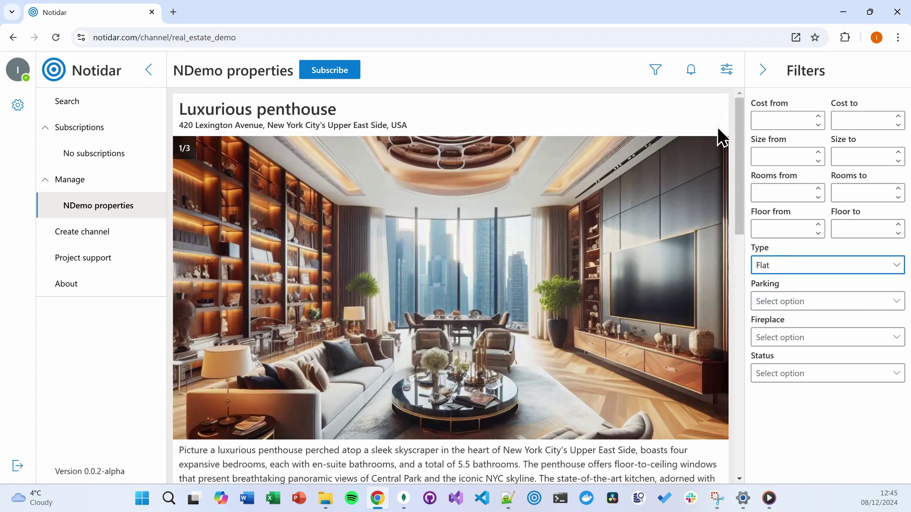
Start a new email to the contact of a listing among the filtered flats
drag(735, 115, 697, 221)
click(278, 348)
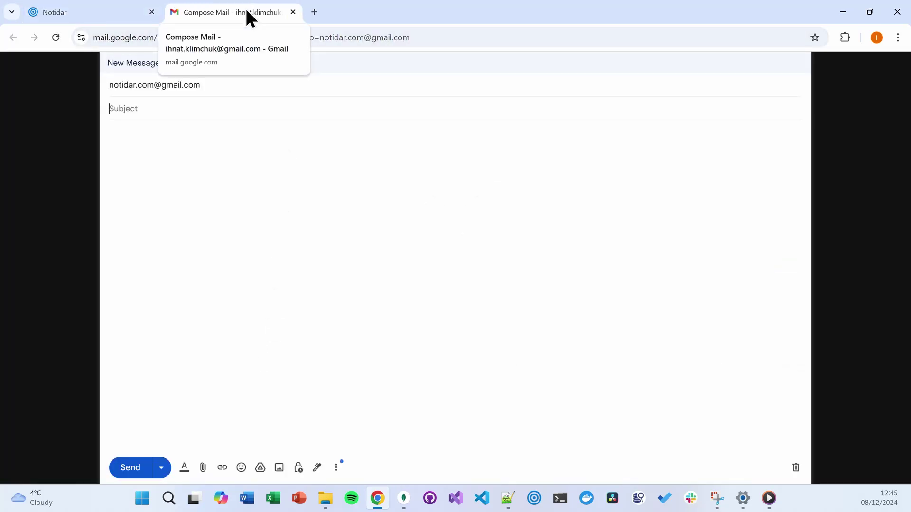
Discard the open email draft, subscribe to the NDemo properties channel and set its notifications level to All posts
middle_click(247, 11)
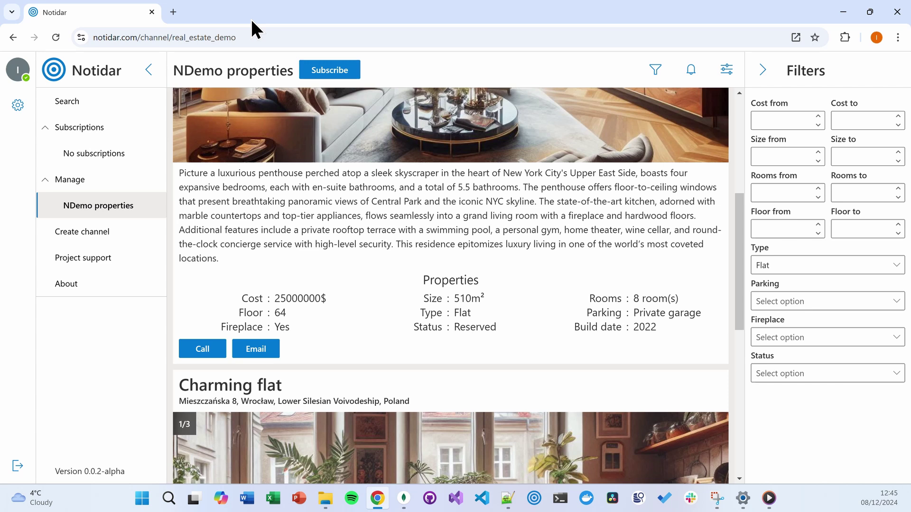
click(345, 70)
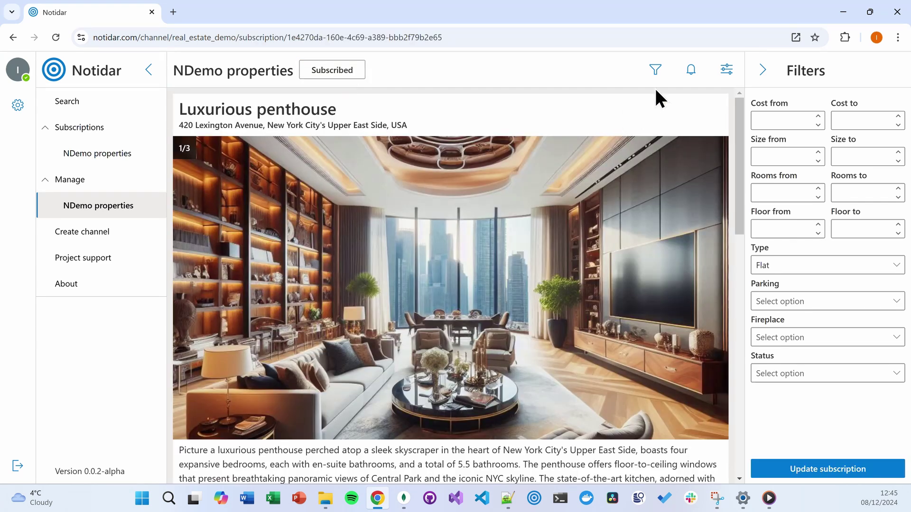
click(690, 73)
click(756, 164)
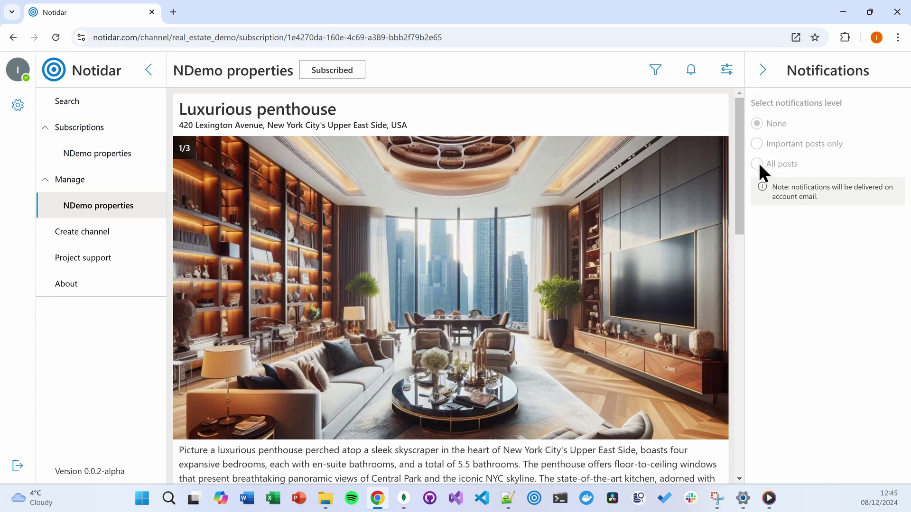
Set the account's currency preference to Polish zloty (PLN) and the measurement system preference to Imperial
click(19, 106)
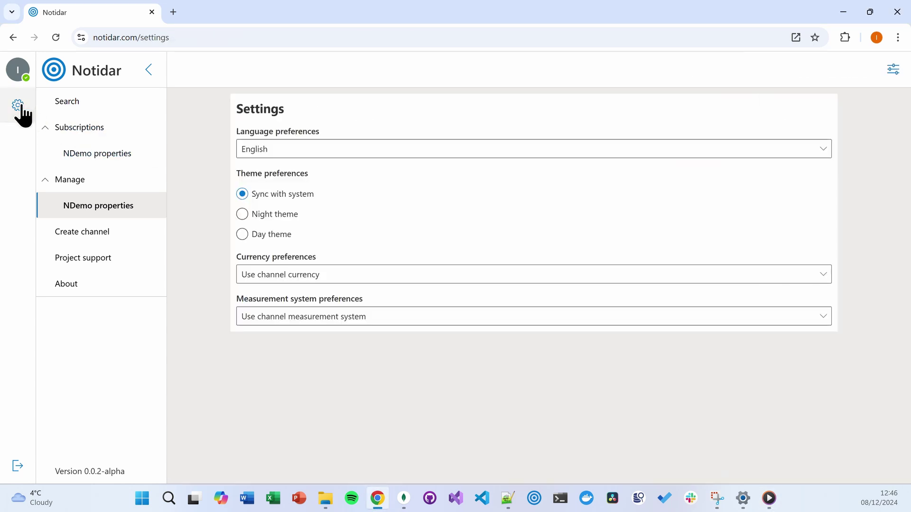
click(257, 278)
click(261, 360)
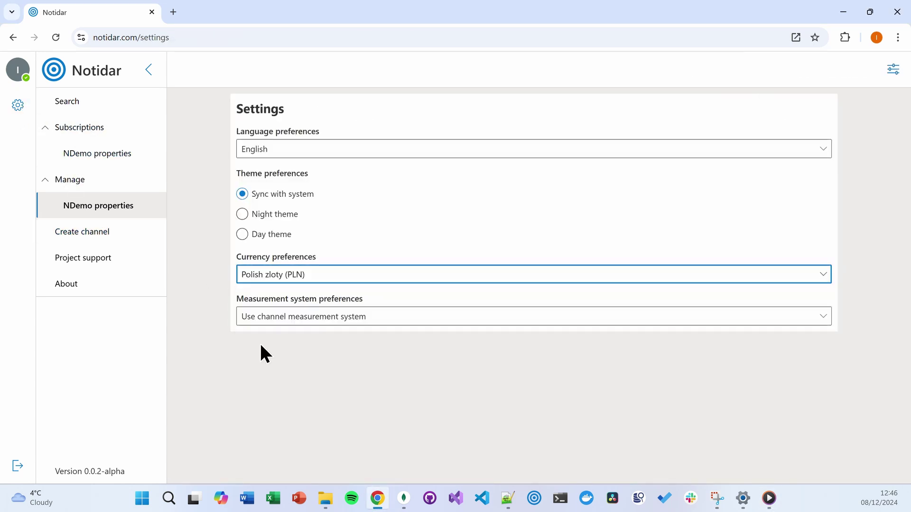
click(260, 316)
click(263, 398)
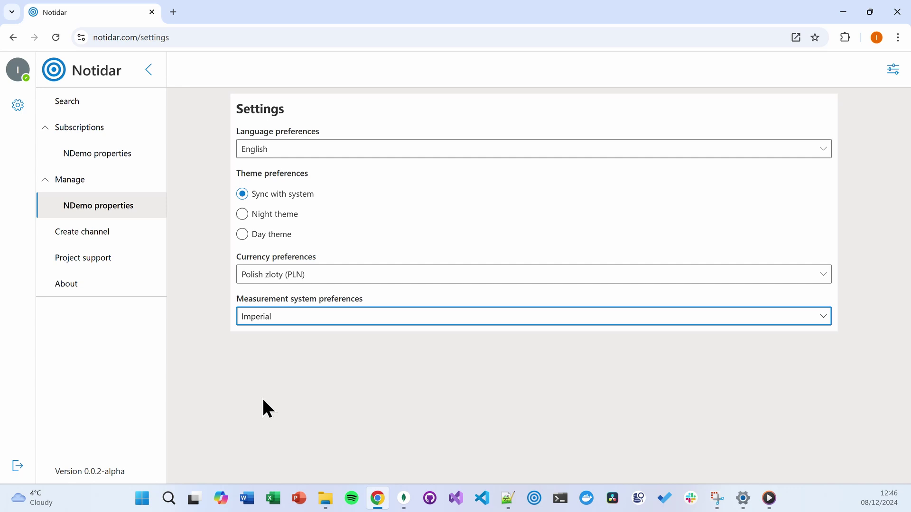
Return to the subscribed NDemo properties channel and examine the conversion details for the Luxurious penthouse's cost and size
click(117, 152)
scroll(740, 163, down, 5)
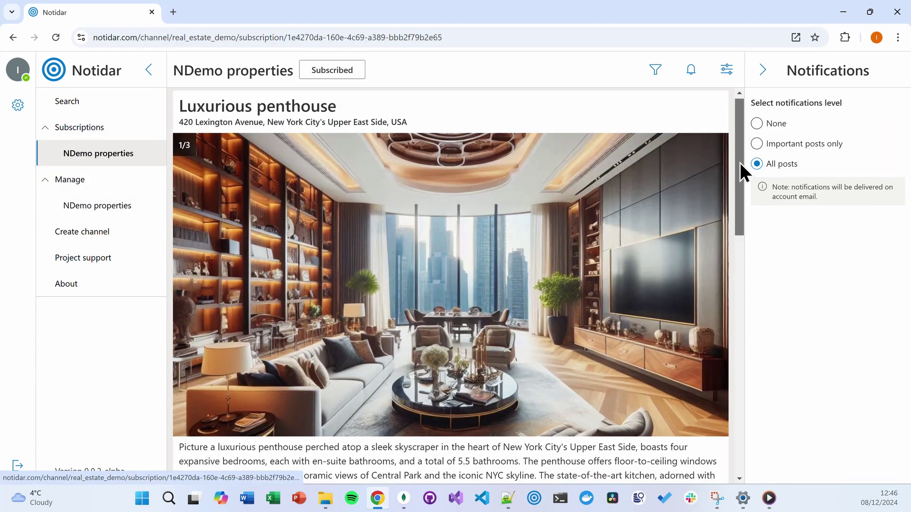
mouse_move(295, 324)
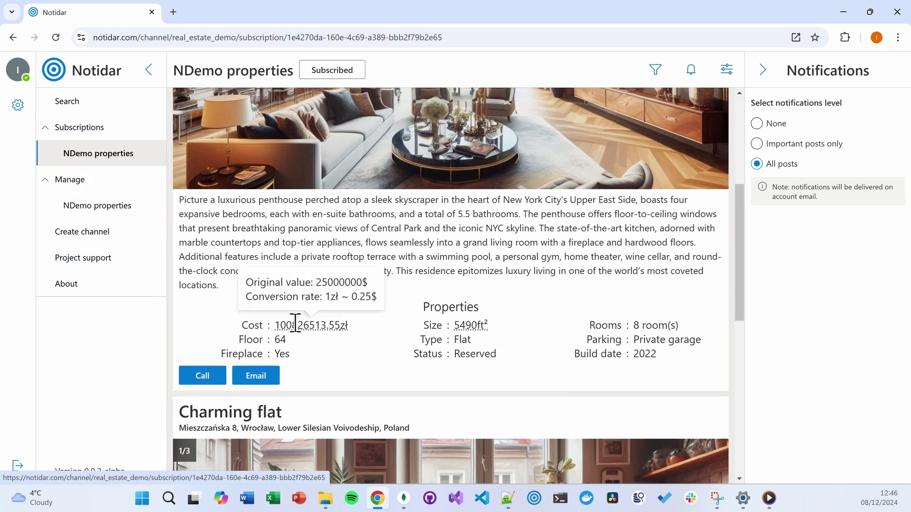
mouse_move(468, 325)
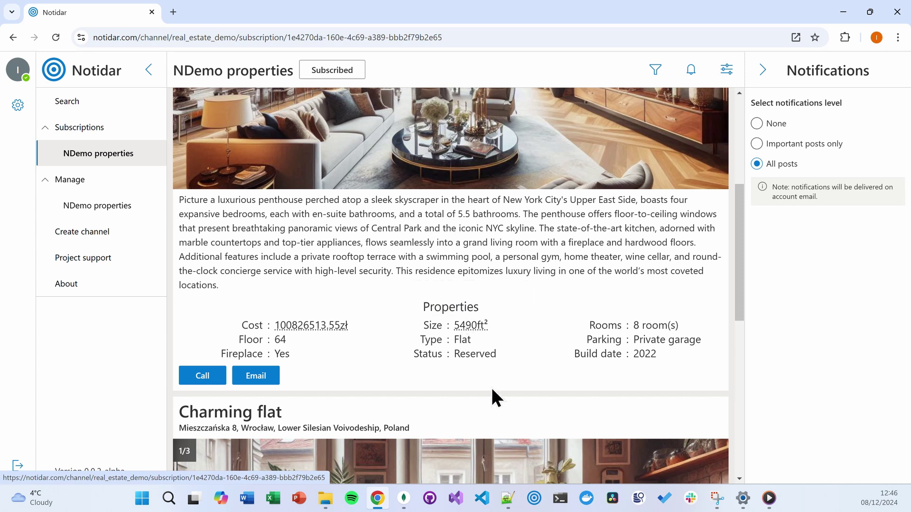
Make the managed NDemo properties channel public and open it from the list of searchable channels
click(127, 207)
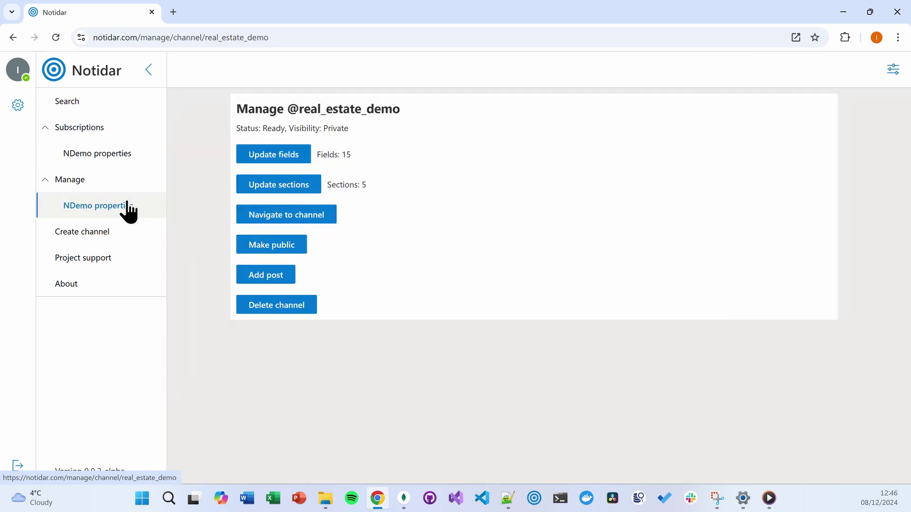
click(254, 247)
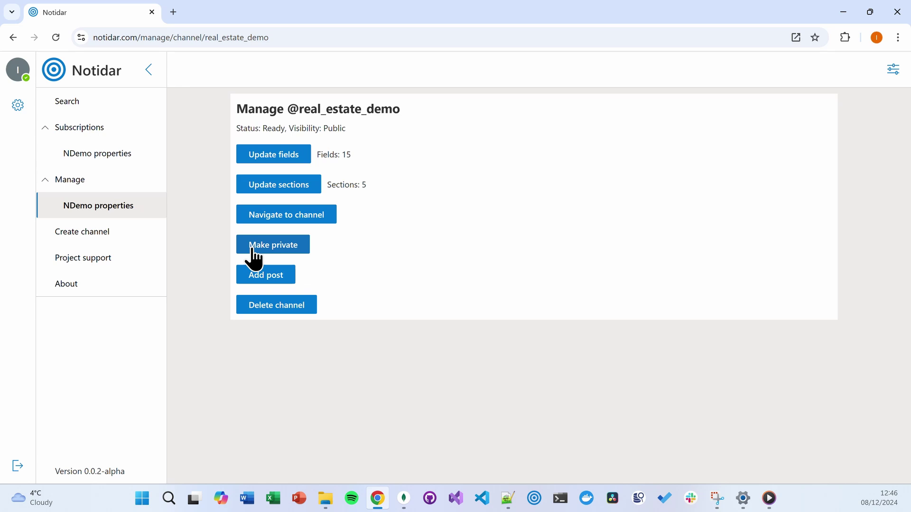
click(142, 109)
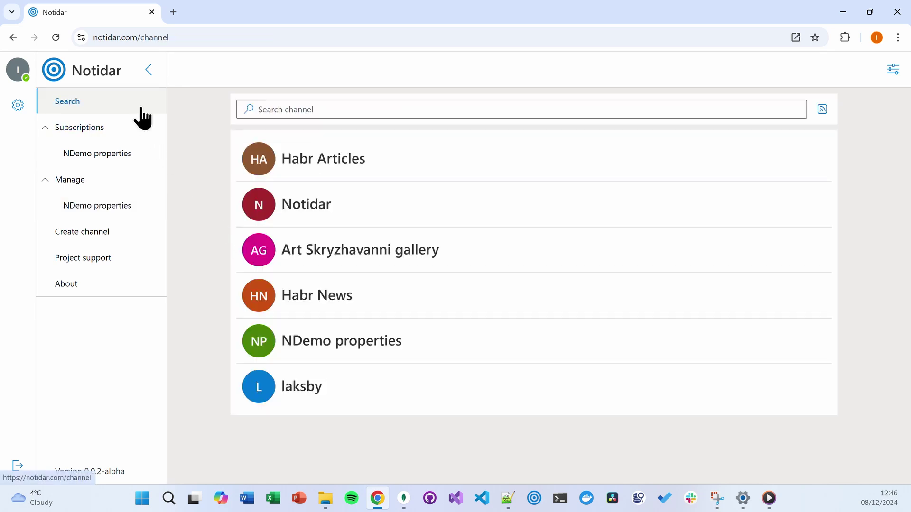
click(287, 359)
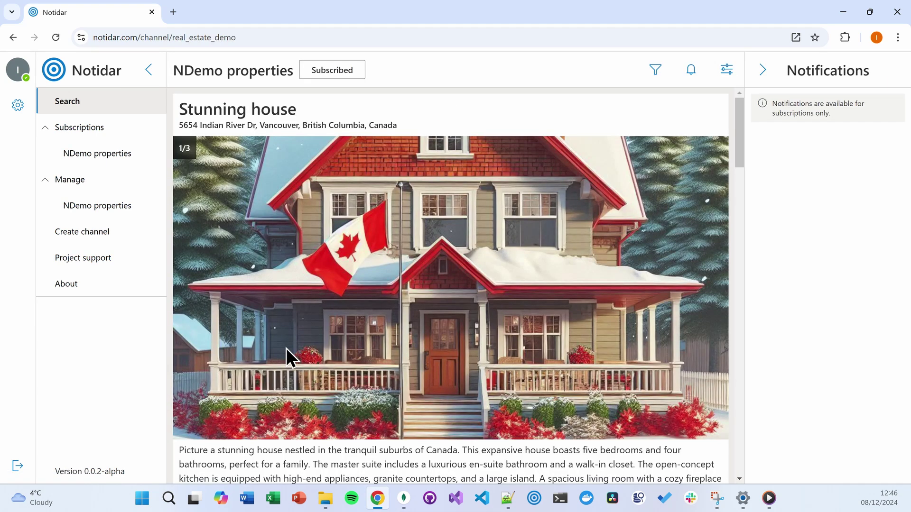